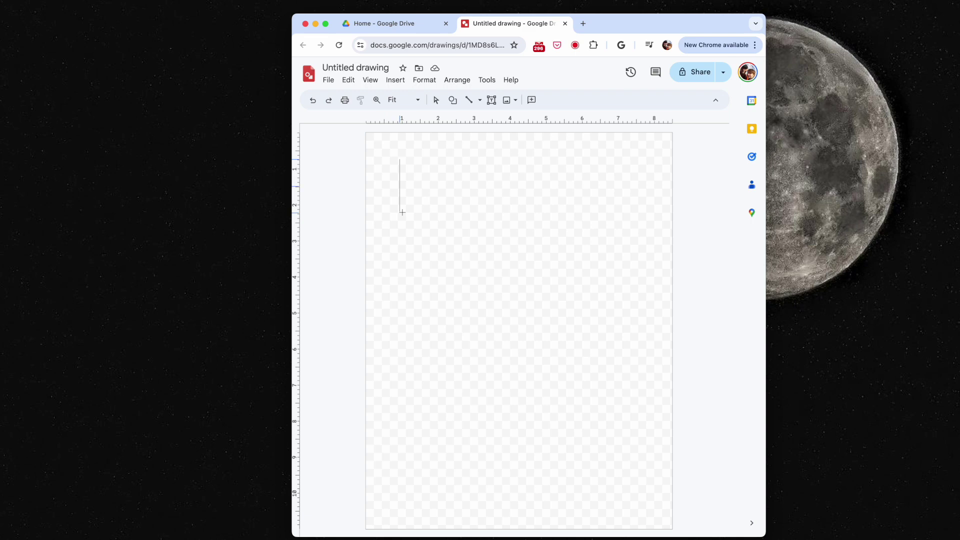
Step: Draw a vertical line down most of the page's height and set its X position to 1 in
{"action": "mouse_move", "coordinate": [403, 213]}
{"action": "left_mouse_down"}
{"action": "mouse_move", "coordinate": [400, 265]}
{"action": "mouse_move", "coordinate": [399, 203]}
{"action": "mouse_move", "coordinate": [459, 195]}
{"action": "mouse_move", "coordinate": [470, 166]}
{"action": "mouse_move", "coordinate": [400, 264]}
{"action": "mouse_move", "coordinate": [368, 231]}
{"action": "mouse_move", "coordinate": [427, 194]}
{"action": "mouse_move", "coordinate": [403, 224]}
{"action": "left_mouse_up"}
{"action": "left_click_drag", "start_coordinate": [402, 224], "coordinate": [399, 490]}
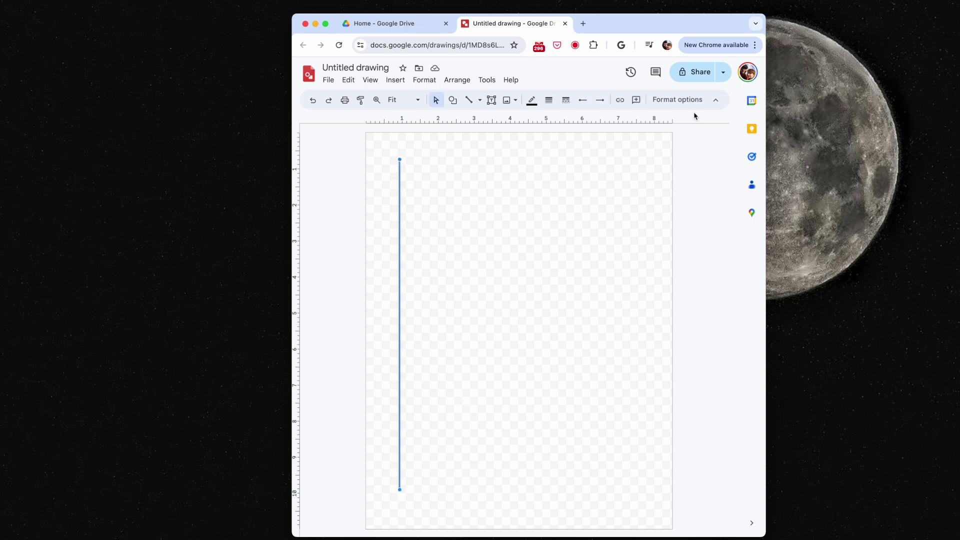
{"action": "left_click", "coordinate": [682, 99]}
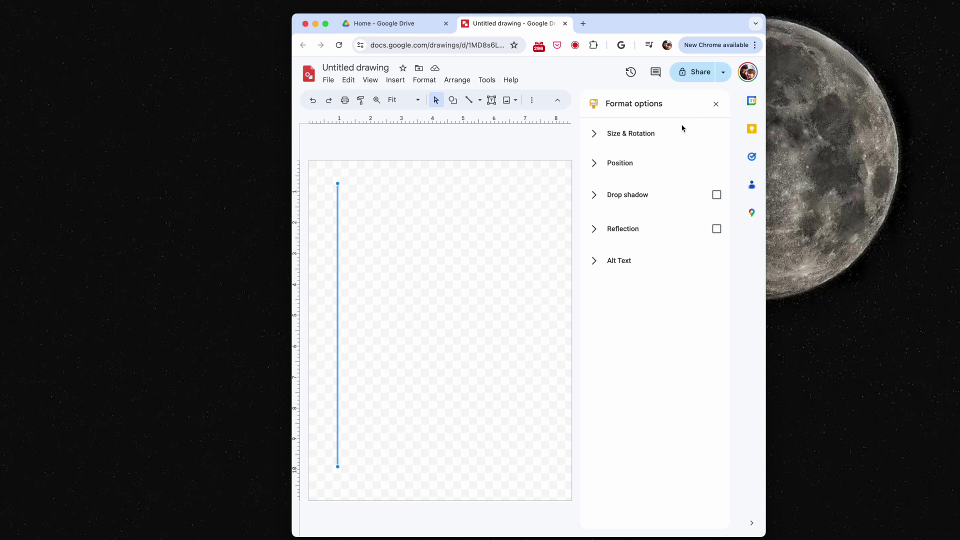
{"action": "left_click", "coordinate": [632, 170]}
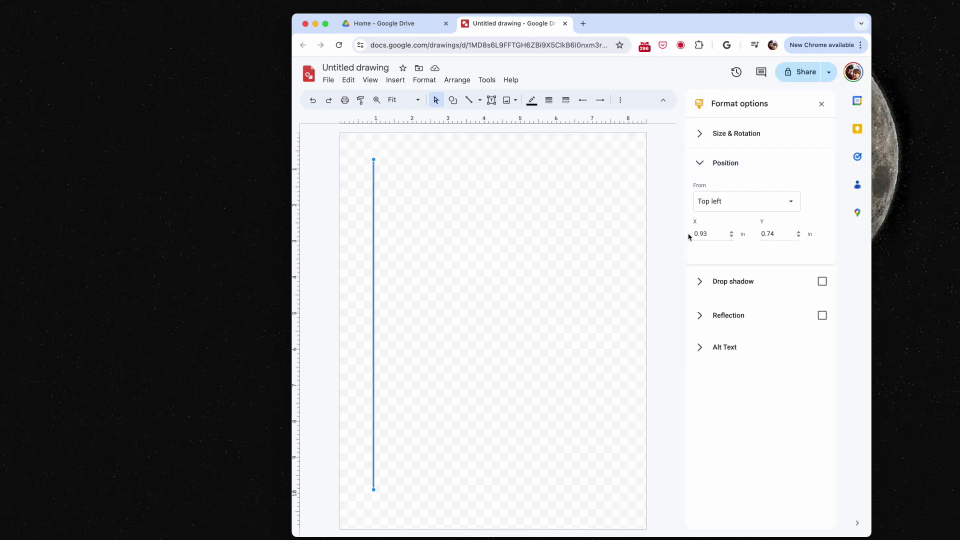
{"action": "left_click", "coordinate": [704, 233]}
{"action": "type", "text": "1"}
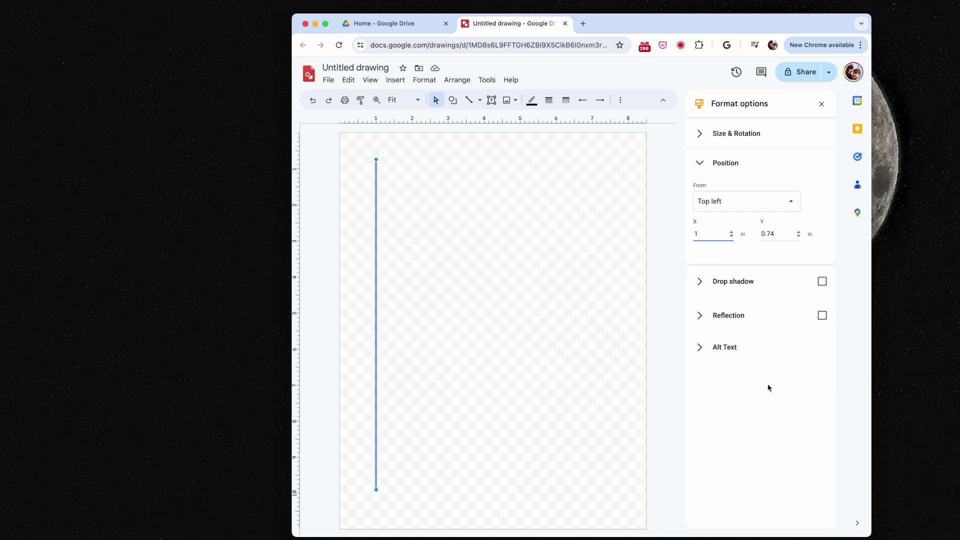
Step: Duplicate the vertical line, set the copy's X position to 7 in, and align its ends with the original
{"action": "left_click", "coordinate": [376, 181]}
{"action": "left_click", "coordinate": [433, 402]}
{"action": "left_click", "coordinate": [377, 374]}
{"action": "left_click_drag", "start_coordinate": [378, 375], "coordinate": [382, 379]}
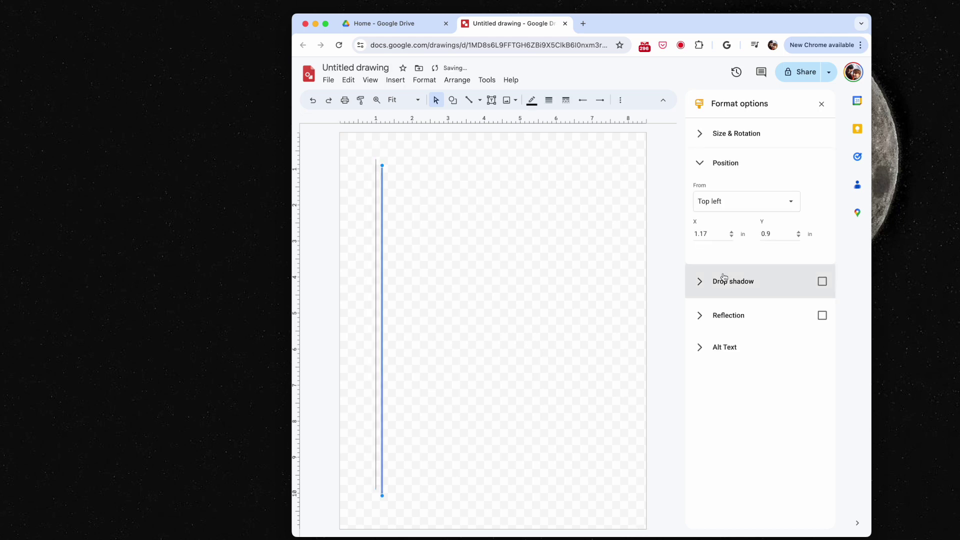
{"action": "triple_click", "coordinate": [705, 234]}
{"action": "type", "text": "10"}
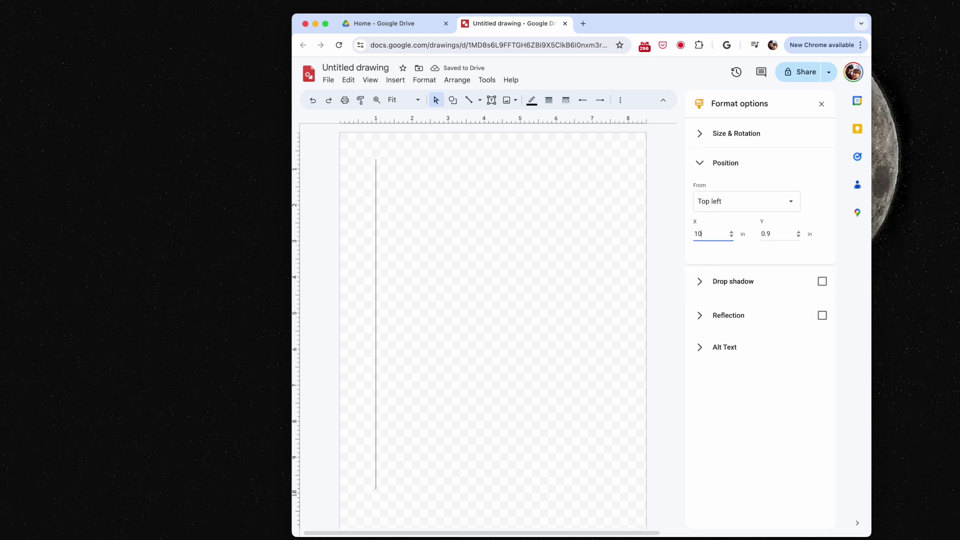
{"action": "key", "text": "BackSpace"}
{"action": "type", "text": "7"}
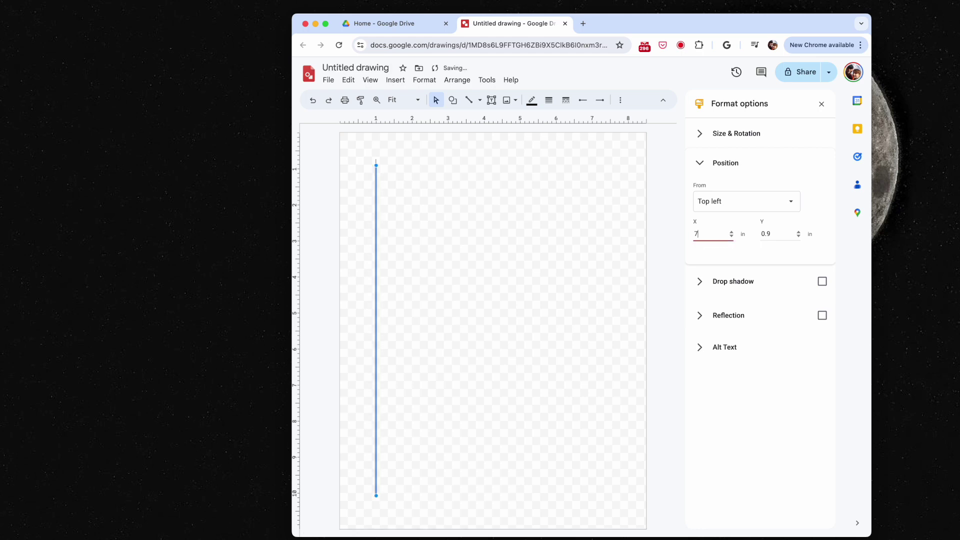
{"action": "left_click", "coordinate": [546, 214]}
{"action": "left_click_drag", "start_coordinate": [593, 186], "coordinate": [593, 188]}
{"action": "left_click", "coordinate": [520, 236]}
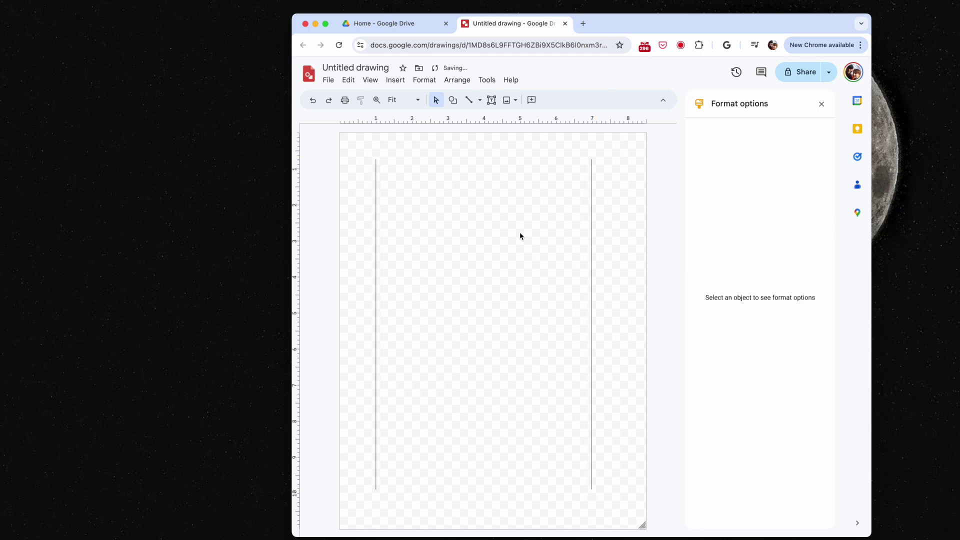
Step: Draw a horizontal line crossing both vertical lines near the page's upper edge and set its Y position to 1 in
{"action": "left_click", "coordinate": [468, 99]}
{"action": "mouse_move", "coordinate": [369, 175]}
{"action": "left_mouse_down"}
{"action": "mouse_move", "coordinate": [412, 186]}
{"action": "mouse_move", "coordinate": [455, 176]}
{"action": "mouse_move", "coordinate": [458, 200]}
{"action": "mouse_move", "coordinate": [523, 153]}
{"action": "mouse_move", "coordinate": [553, 176]}
{"action": "mouse_move", "coordinate": [603, 177]}
{"action": "left_mouse_up"}
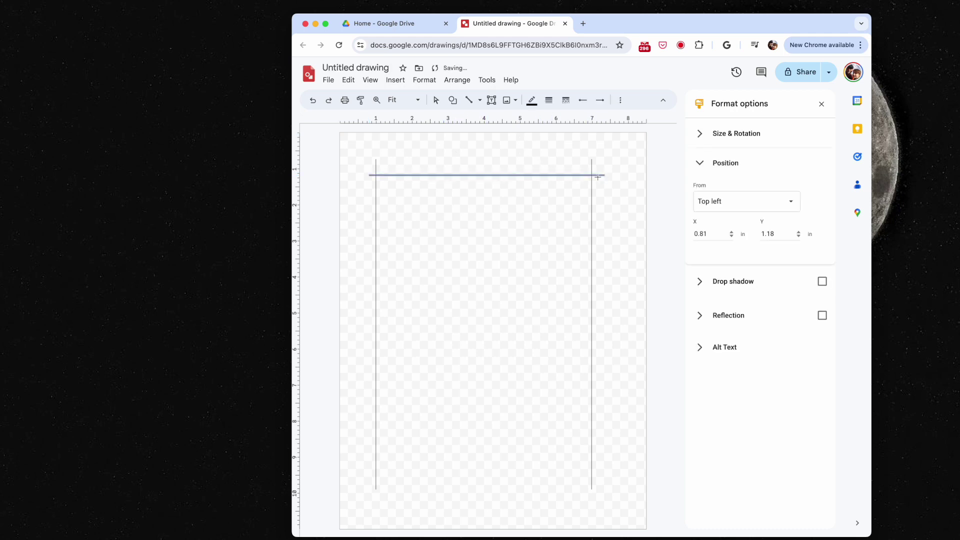
{"action": "left_click", "coordinate": [778, 234]}
{"action": "key", "text": "BackSpace"}
{"action": "key", "text": "BackSpace"}
{"action": "key", "text": "BackSpace"}
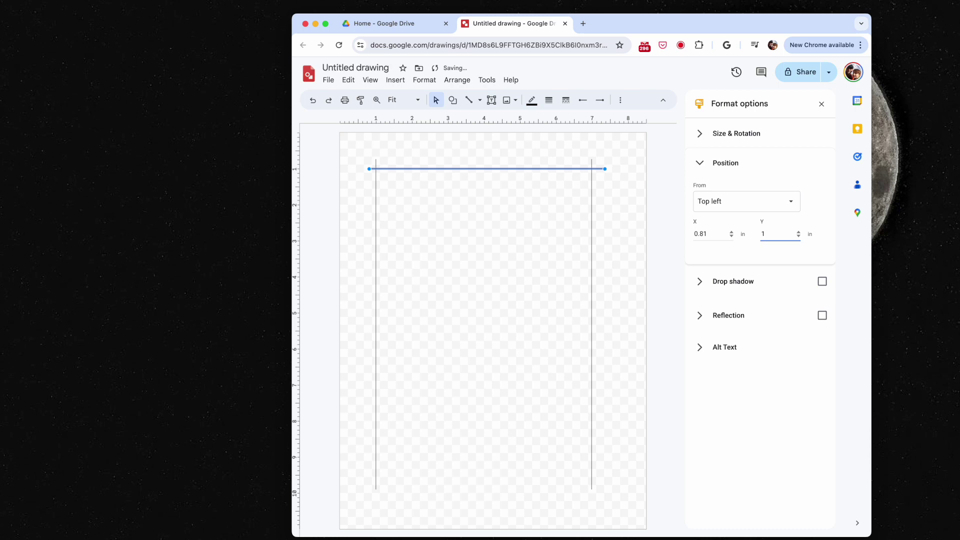
{"action": "left_click", "coordinate": [627, 247]}
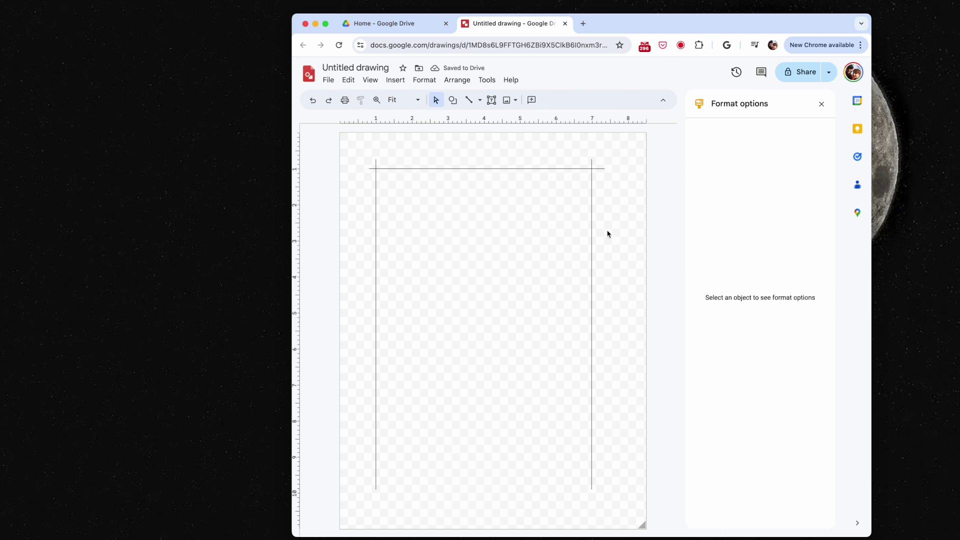
Step: Make a copy of the horizontal line and set the copy's Y position to 10 in
{"action": "key", "text": "ctrl+v"}
{"action": "left_click_drag", "start_coordinate": [577, 173], "coordinate": [576, 179]}
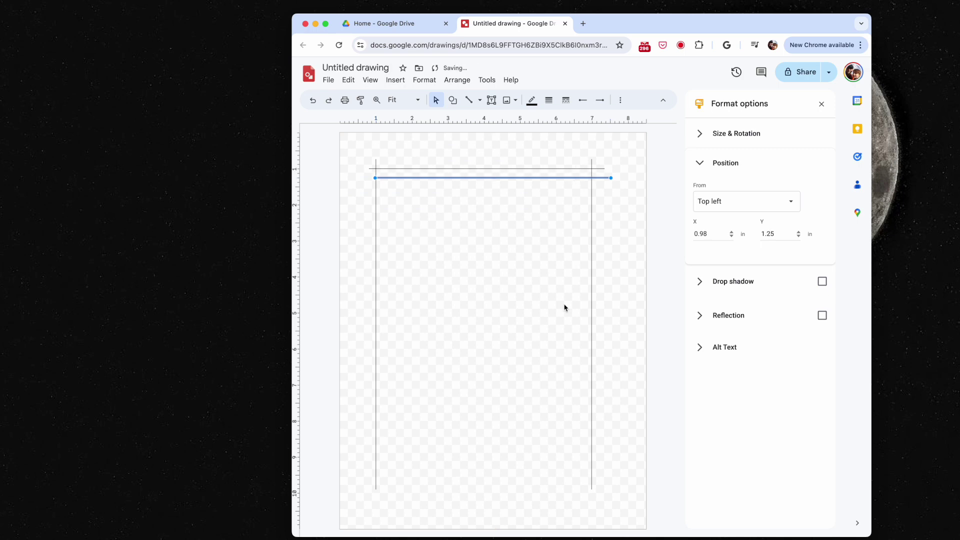
{"action": "left_click_drag", "start_coordinate": [776, 233], "coordinate": [755, 238]}
{"action": "type", "text": "10"}
{"action": "key", "text": "Return"}
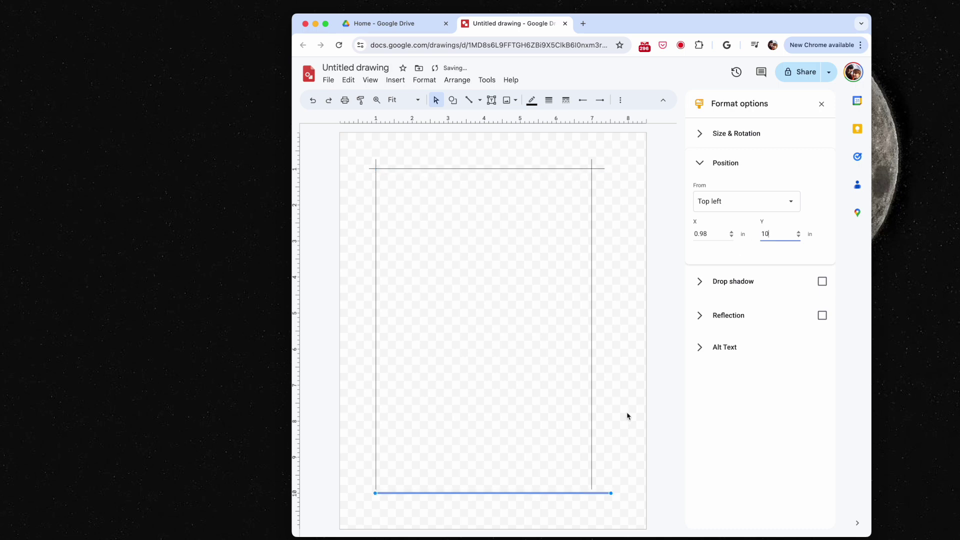
{"action": "left_click", "coordinate": [512, 449]}
Step: Extend both vertical lines together past the lower horizontal line, and shift that horizontal line slightly to cross the corners
{"action": "left_click", "coordinate": [376, 428]}
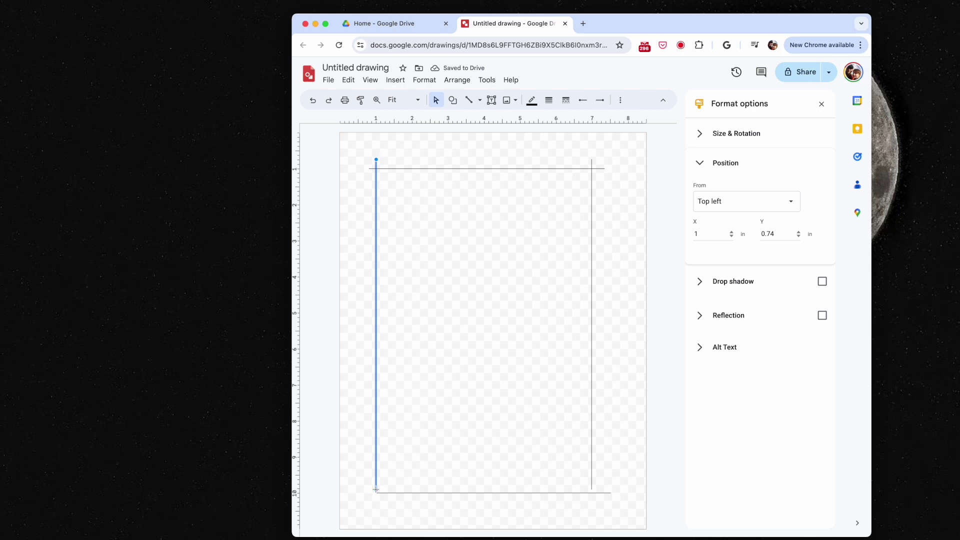
{"action": "left_click", "coordinate": [591, 409], "text": "shift"}
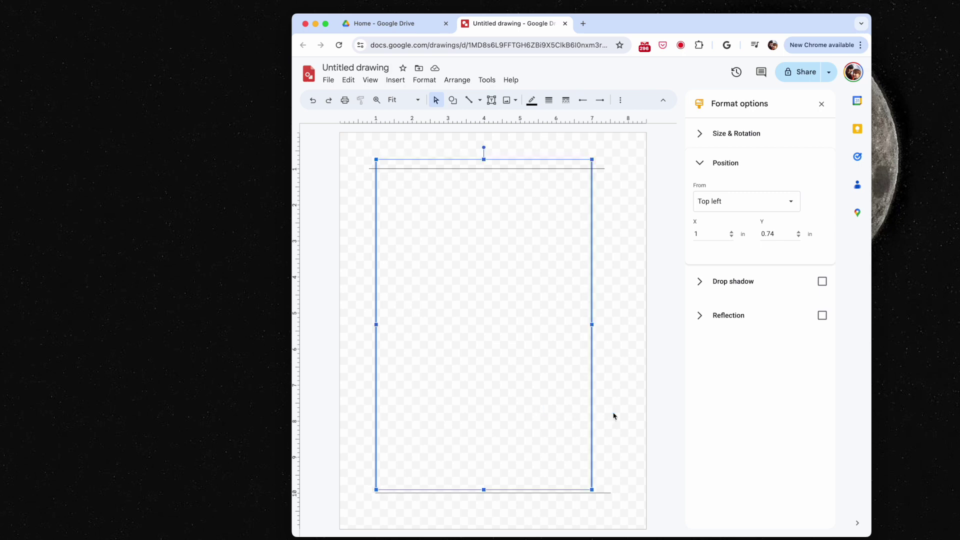
{"action": "left_click_drag", "start_coordinate": [484, 490], "coordinate": [492, 500]}
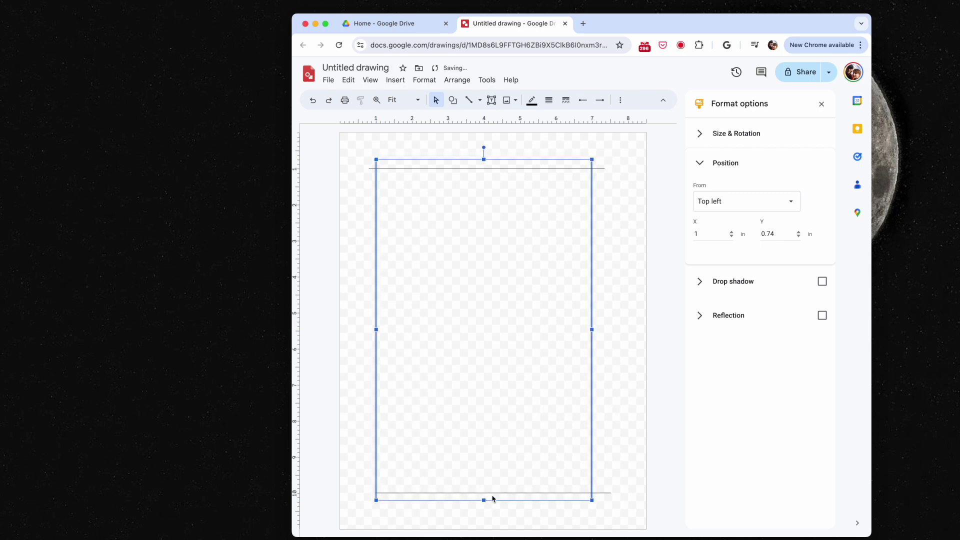
{"action": "left_click", "coordinate": [516, 486]}
{"action": "left_click_drag", "start_coordinate": [600, 492], "coordinate": [594, 492]}
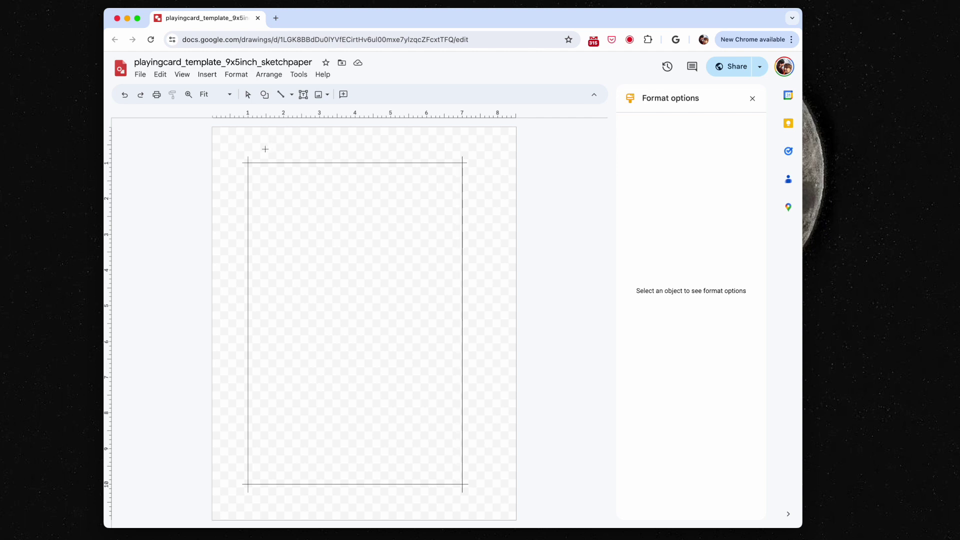
Step: Draw a nearly page-height vertical line just inside the left border and set its X position to 1.25 in
{"action": "mouse_move", "coordinate": [265, 144]}
{"action": "left_mouse_down"}
{"action": "mouse_move", "coordinate": [257, 187]}
{"action": "mouse_move", "coordinate": [270, 263]}
{"action": "mouse_move", "coordinate": [250, 417]}
{"action": "mouse_move", "coordinate": [266, 517]}
{"action": "left_mouse_up"}
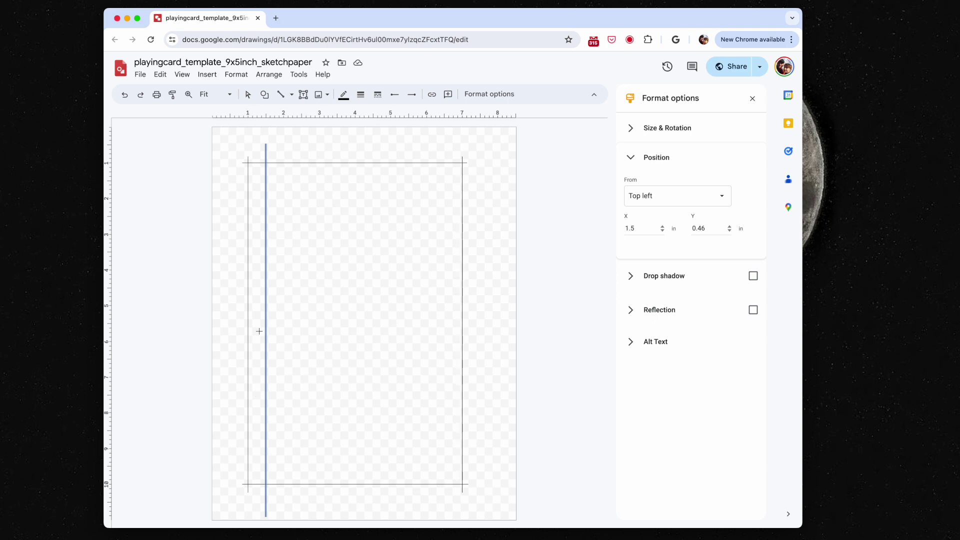
{"action": "key", "text": "Escape"}
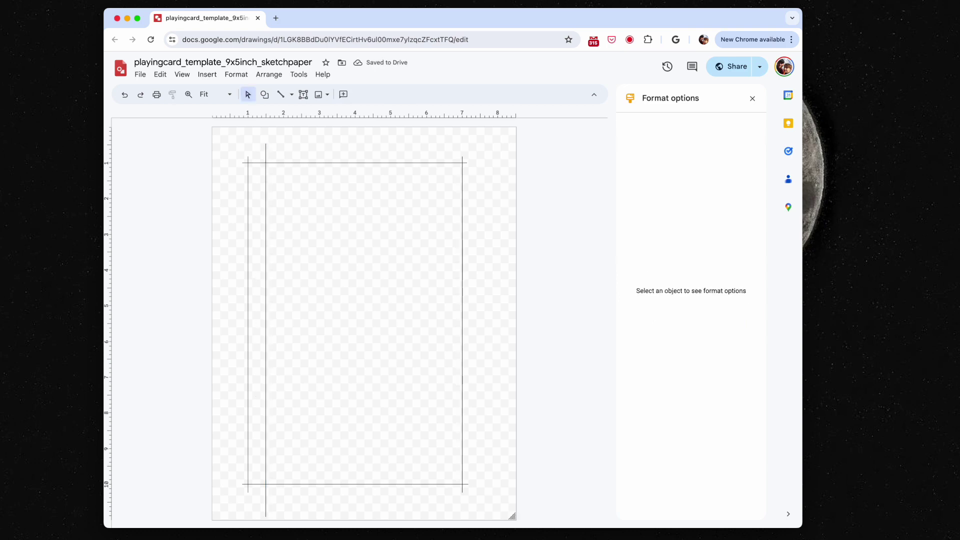
{"action": "left_click", "coordinate": [266, 148]}
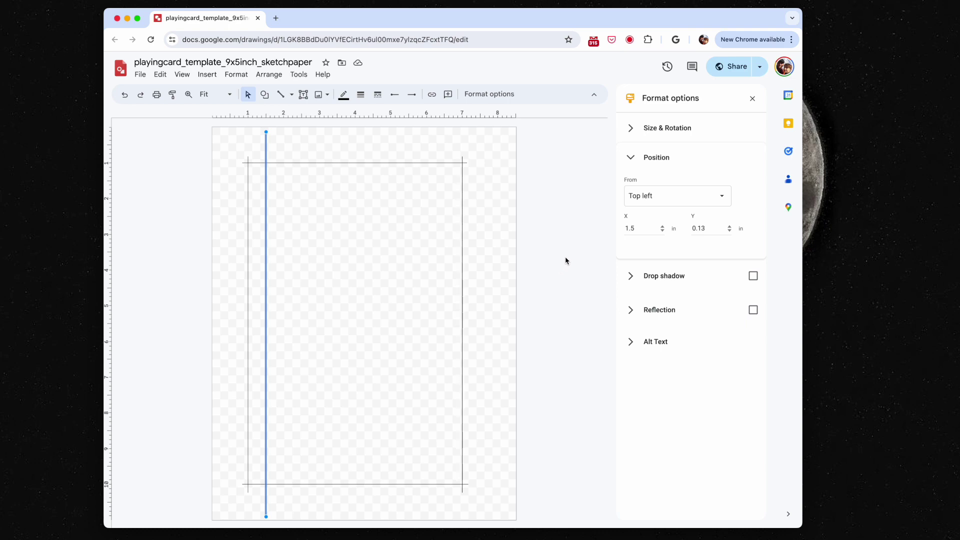
{"action": "left_click", "coordinate": [638, 229]}
{"action": "key", "text": "Left"}
{"action": "type", "text": "2"}
{"action": "left_click", "coordinate": [264, 223]}
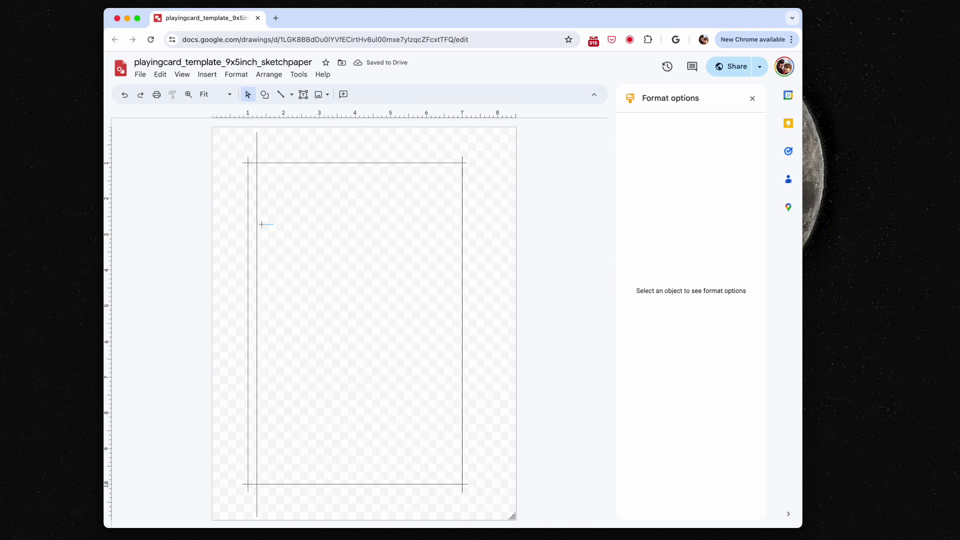
Step: Duplicate the inner vertical line and set the copy's X position to 1.38 in
{"action": "left_click", "coordinate": [253, 225]}
{"action": "key", "text": "ctrl+d"}
{"action": "key", "text": "Up"}
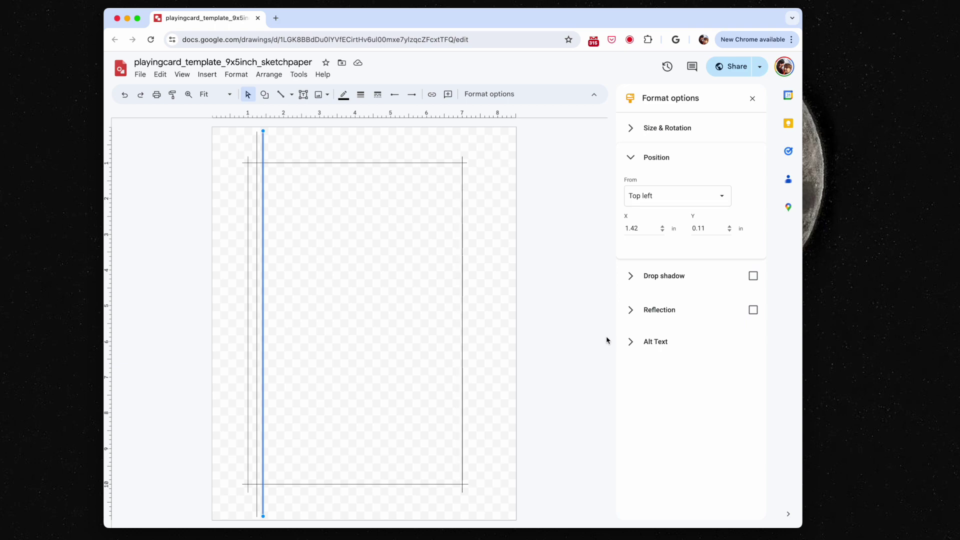
{"action": "left_click", "coordinate": [647, 229]}
{"action": "key", "text": "BackSpace"}
{"action": "key", "text": "BackSpace"}
{"action": "key", "text": "BackSpace"}
{"action": "type", "text": ".38"}
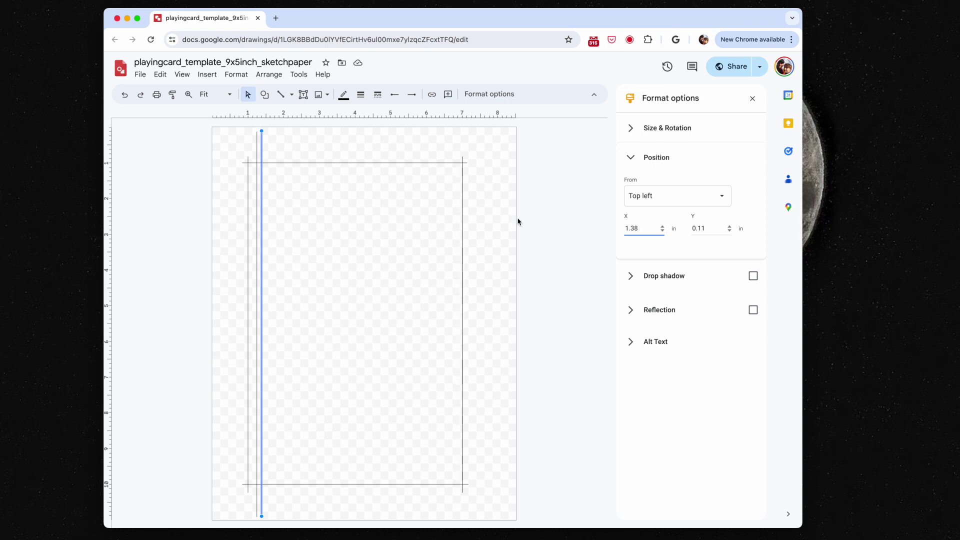
{"action": "left_click", "coordinate": [375, 240]}
Step: Paste another copy of the inner vertical line and set its X position to 1.50 in
{"action": "key", "text": "ctrl+v"}
{"action": "left_click_drag", "start_coordinate": [270, 239], "coordinate": [268, 227]}
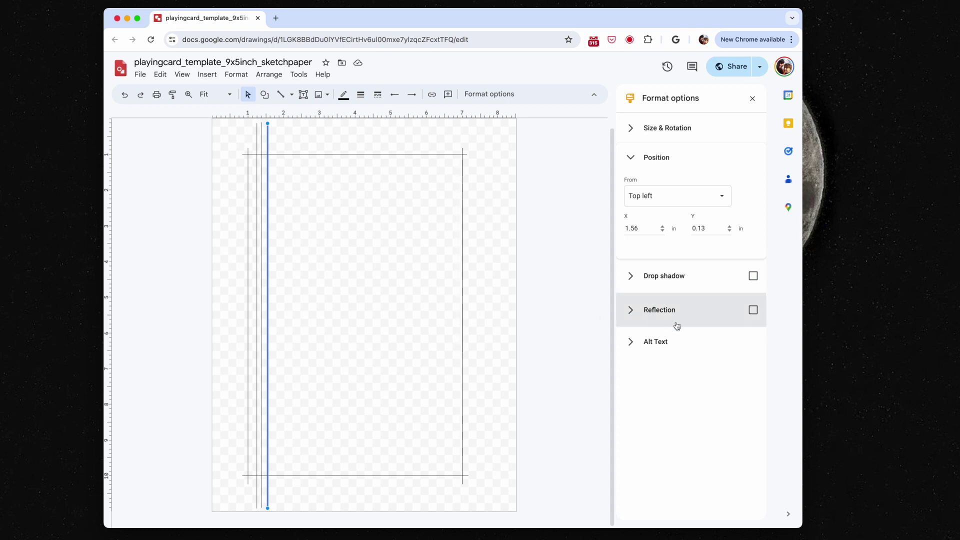
{"action": "left_click", "coordinate": [648, 228]}
{"action": "key", "text": "BackSpace"}
{"action": "type", "text": "0"}
{"action": "left_click", "coordinate": [420, 332]}
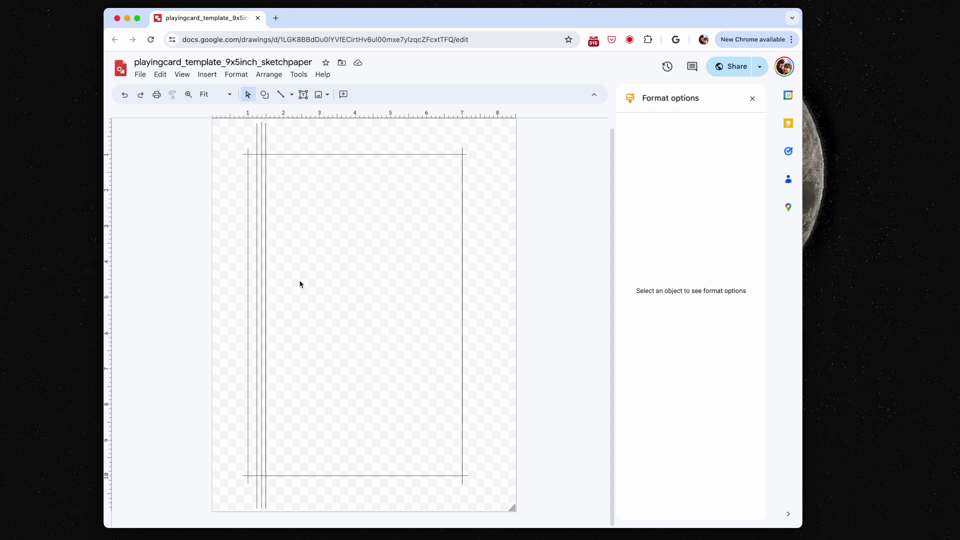
Step: Duplicate the three inner vertical lines together and set the copied set's X position to 3.5 in
{"action": "left_click_drag", "start_coordinate": [301, 270], "coordinate": [252, 273]}
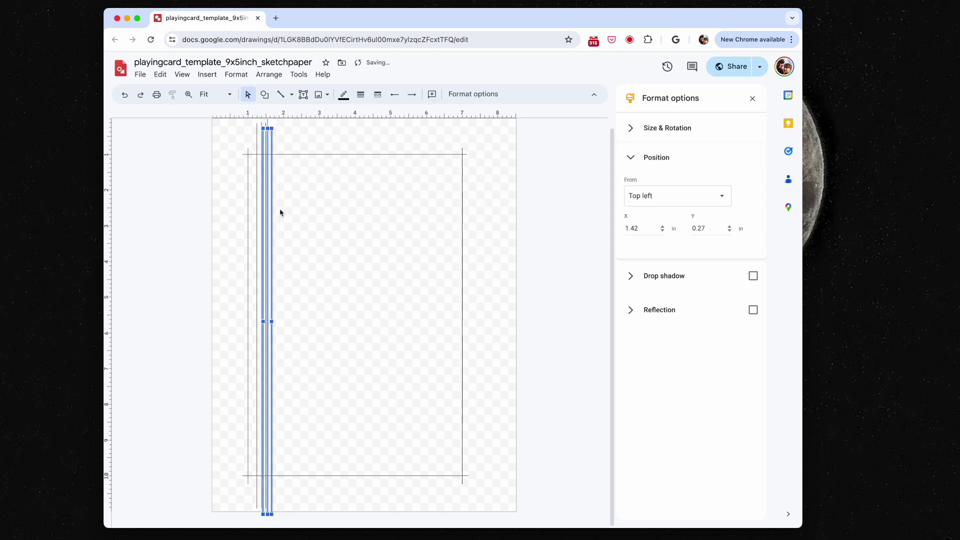
{"action": "left_click_drag", "start_coordinate": [272, 212], "coordinate": [298, 212]}
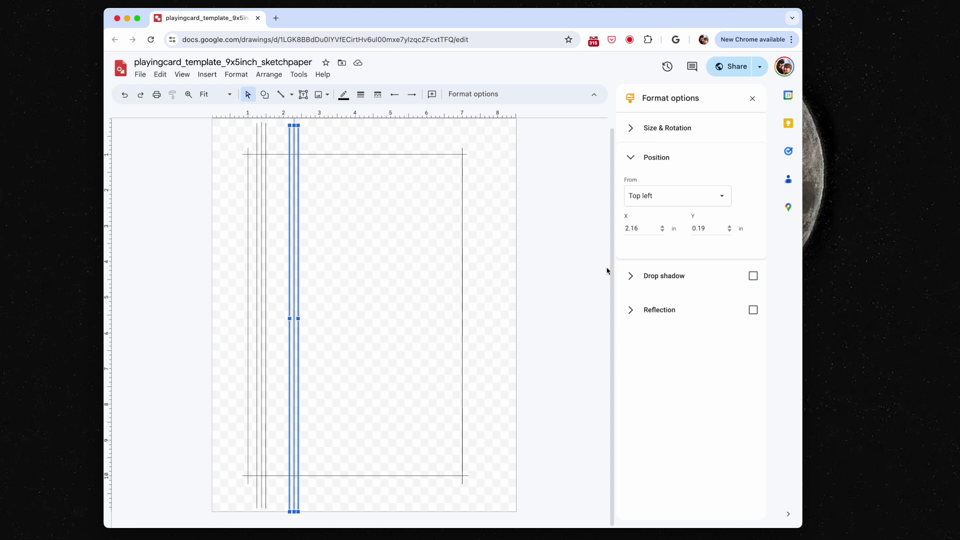
{"action": "left_click", "coordinate": [646, 226]}
{"action": "key", "text": "BackSpace"}
{"action": "key", "text": "BackSpace"}
{"action": "key", "text": "BackSpace"}
{"action": "key", "text": "BackSpace"}
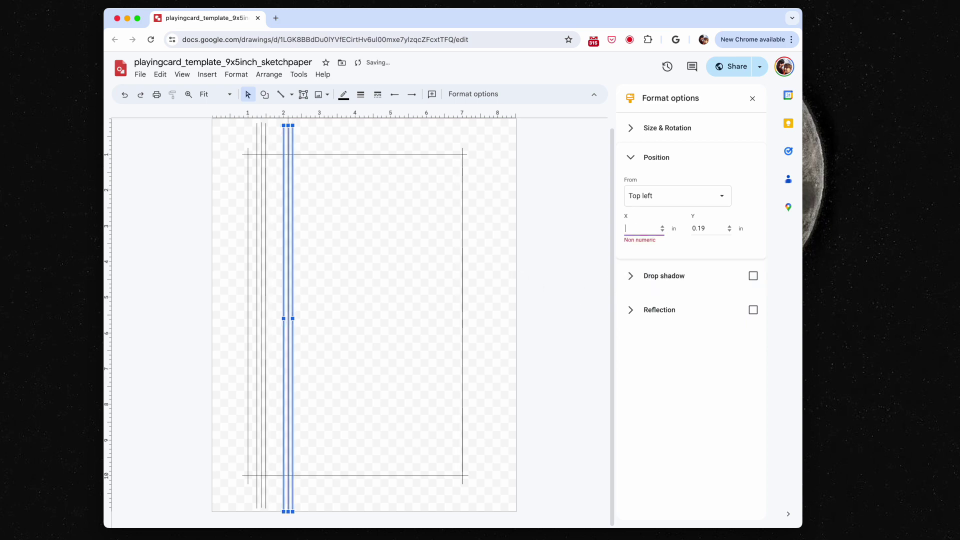
{"action": "type", "text": "3.5"}
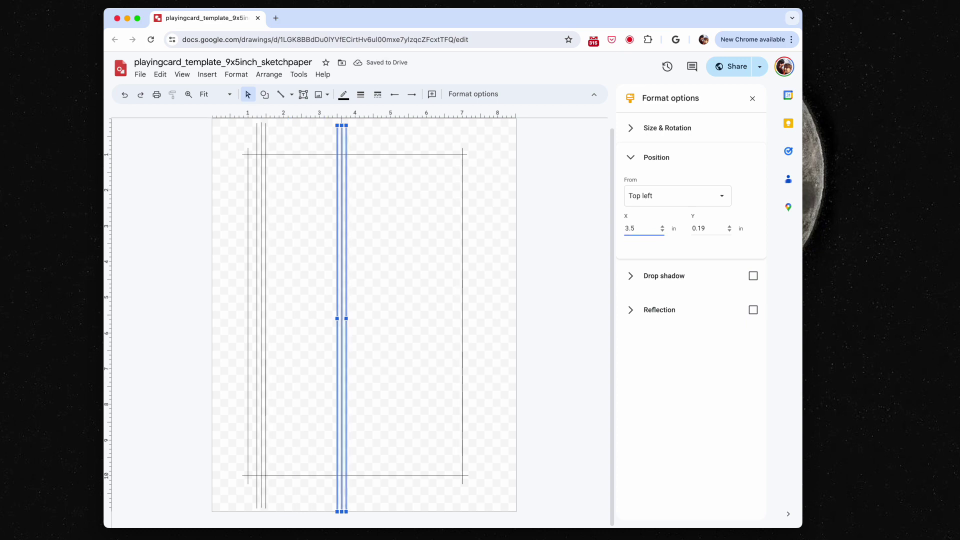
Step: Duplicate the set of three vertical lines again and place the copy at X position 4 in
{"action": "left_click_drag", "start_coordinate": [339, 203], "coordinate": [364, 206]}
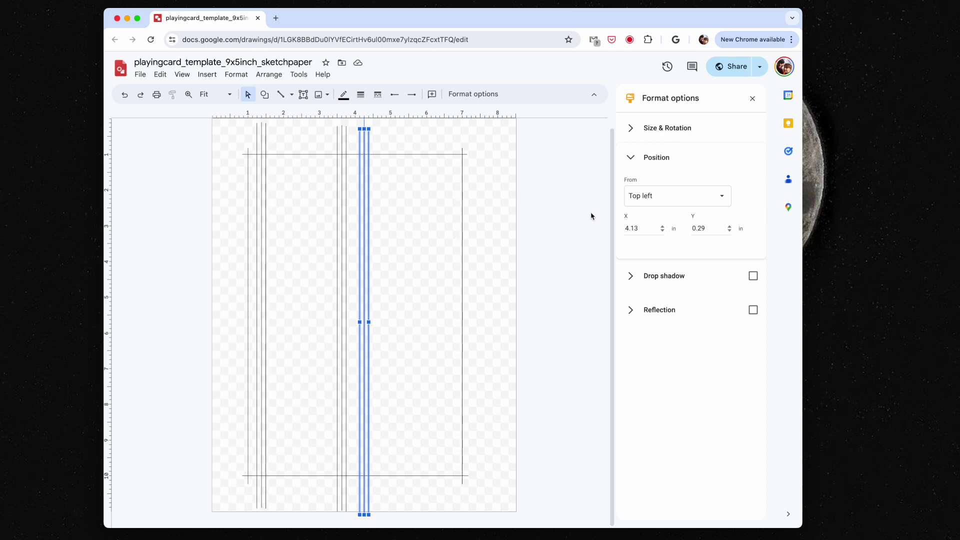
{"action": "left_click", "coordinate": [639, 227]}
{"action": "key", "text": "BackSpace"}
{"action": "key", "text": "BackSpace"}
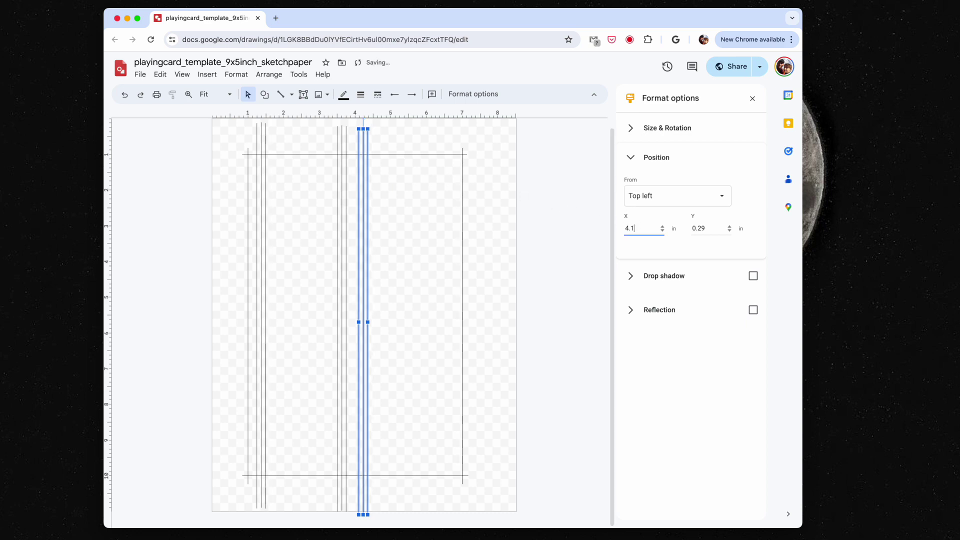
{"action": "key", "text": "Return"}
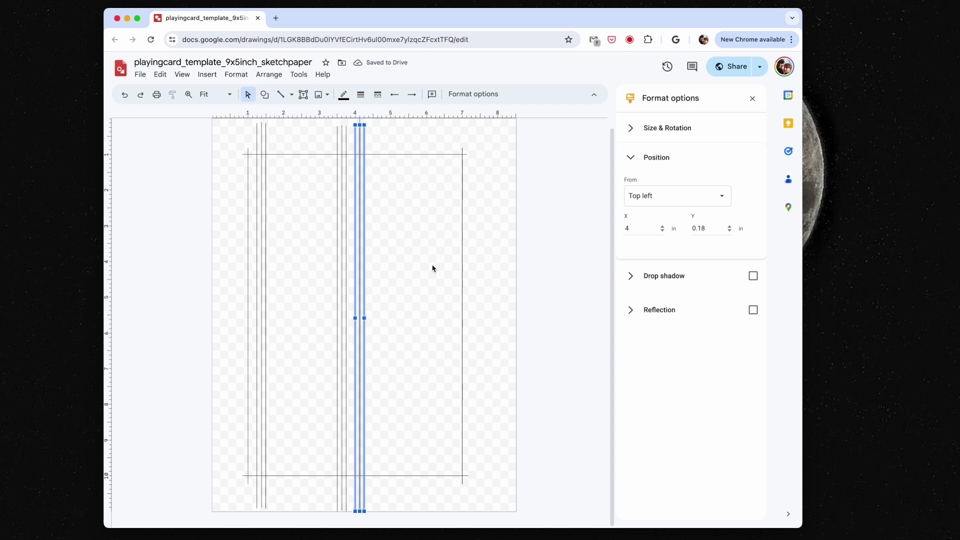
Step: Make another copy of the three-line set near the right border and set its X position to 6.25 in
{"action": "left_click_drag", "start_coordinate": [360, 268], "coordinate": [431, 276]}
{"action": "left_click", "coordinate": [640, 233]}
{"action": "type", "text": ".25"}
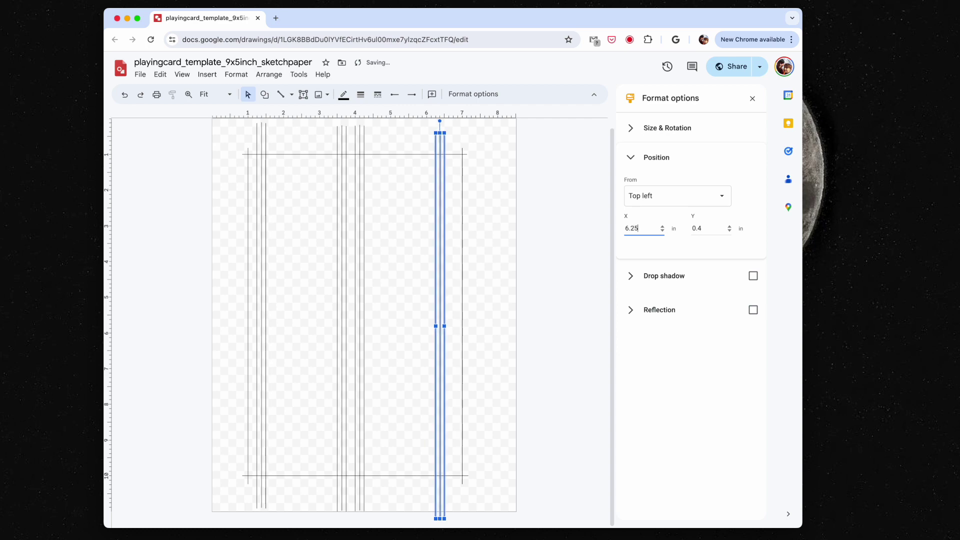
{"action": "left_click", "coordinate": [414, 204]}
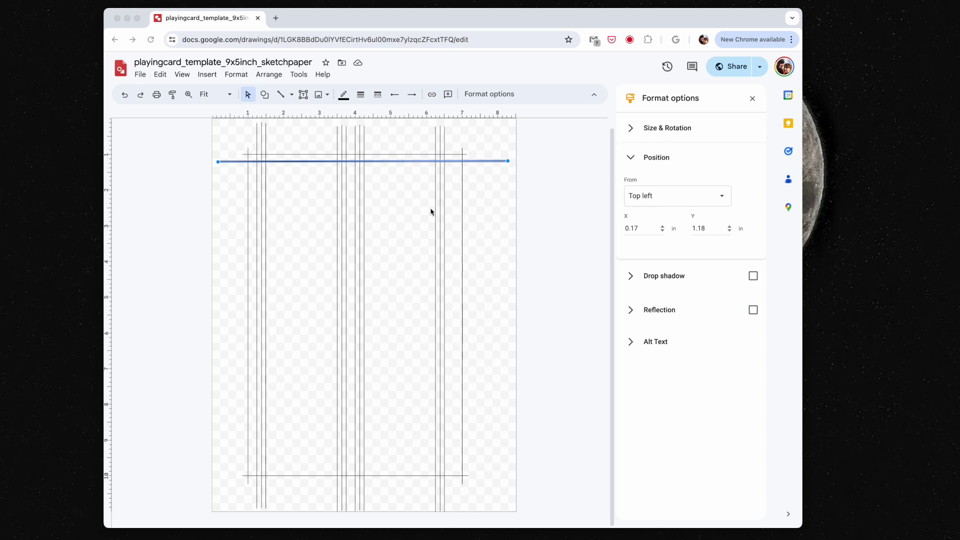
Step: Set the Y position of the long horizontal line below the upper border to 1.25 in
{"action": "left_click", "coordinate": [483, 164]}
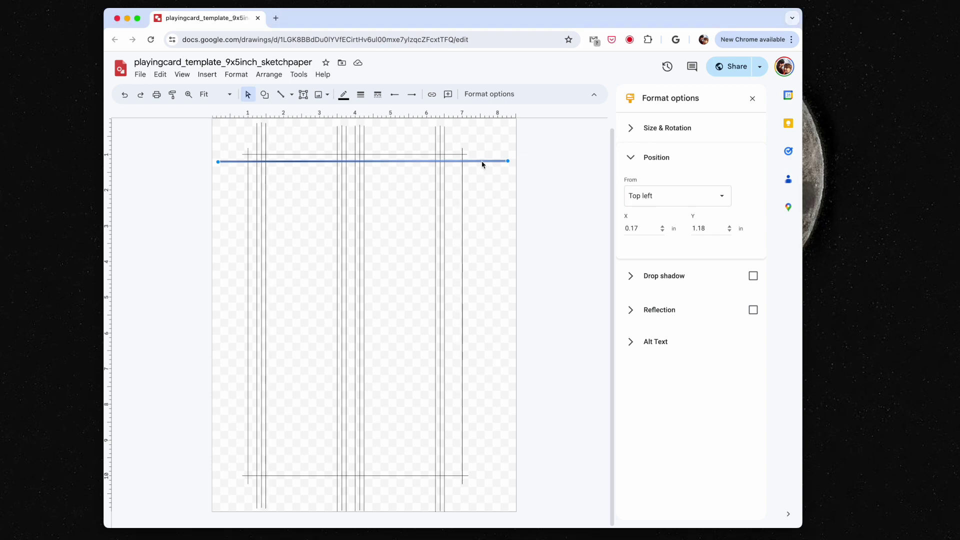
{"action": "left_click", "coordinate": [710, 229]}
{"action": "key", "text": "BackSpace"}
{"action": "type", "text": "25"}
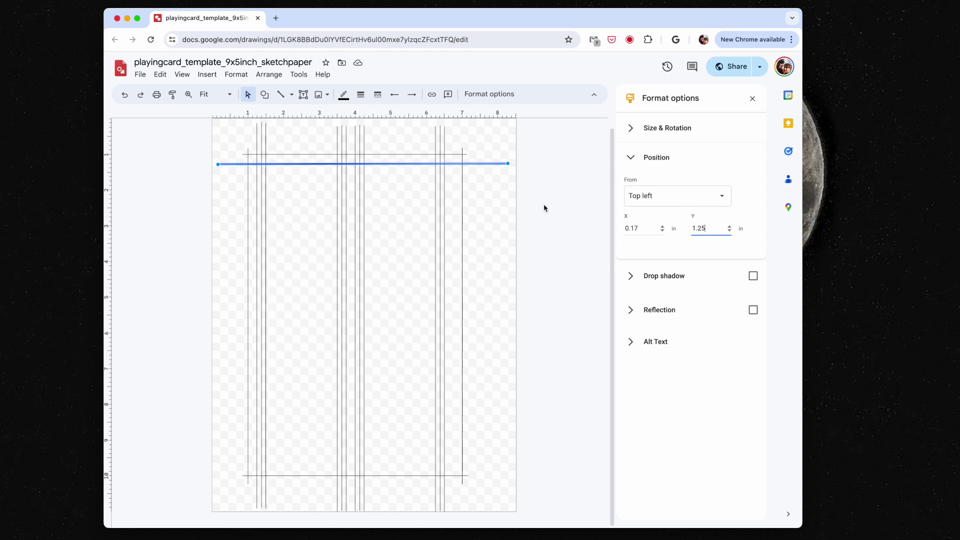
Step: Duplicate the upper horizontal guide line and set the copy's Y position to 1.38 in
{"action": "key", "text": "ctrl+d"}
{"action": "left_click", "coordinate": [711, 227]}
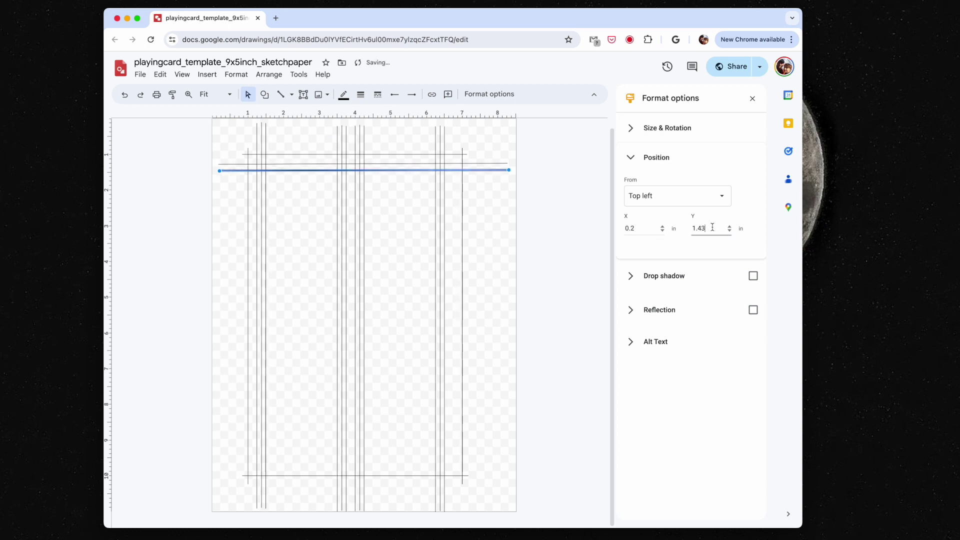
{"action": "key", "text": "BackSpace"}
{"action": "key", "text": "BackSpace"}
{"action": "type", "text": "38"}
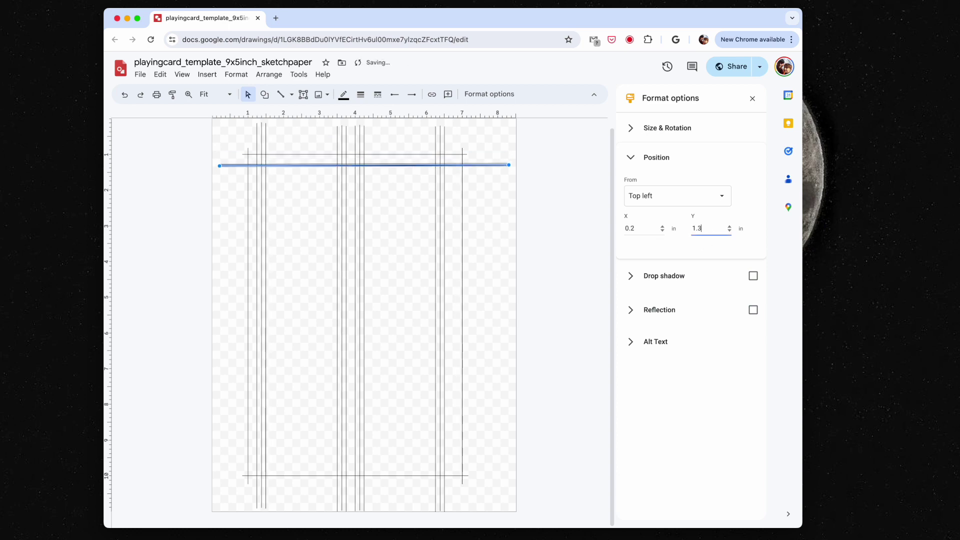
Step: Duplicate the horizontal guide line once more and set the new copy's Y position to 1.5 in
{"action": "key", "text": "ctrl+d"}
{"action": "left_click_drag", "start_coordinate": [510, 175], "coordinate": [499, 176]}
{"action": "left_click", "coordinate": [708, 228]}
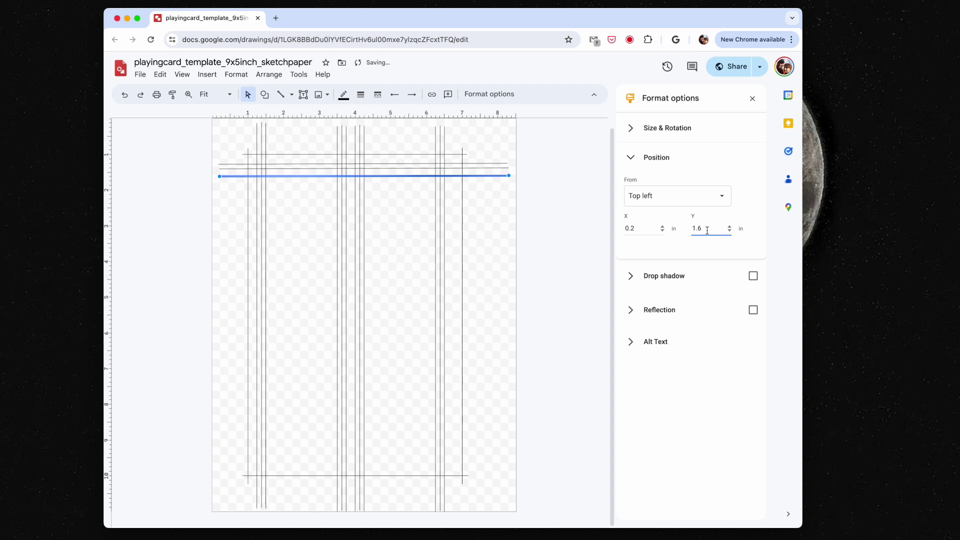
{"action": "key", "text": "BackSpace"}
{"action": "type", "text": "5"}
{"action": "left_click", "coordinate": [504, 192]}
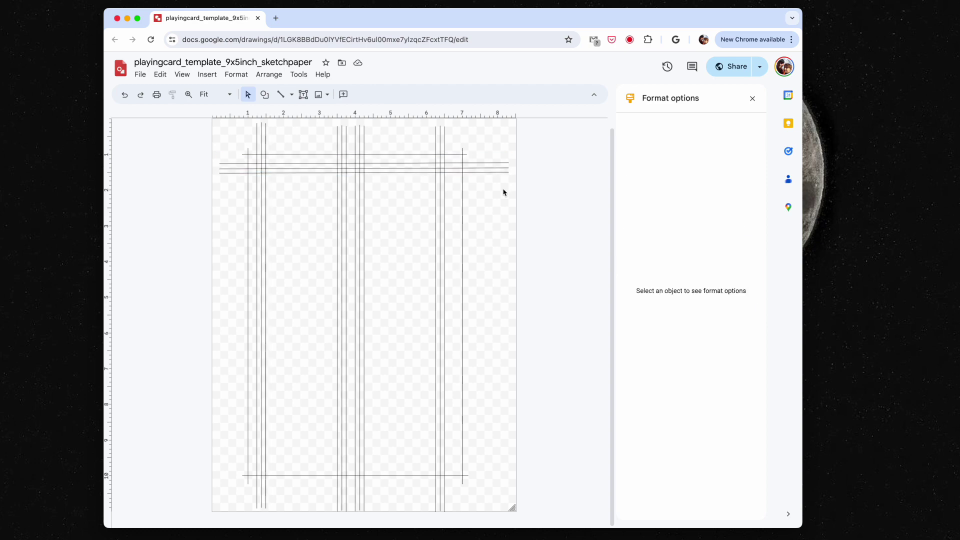
Step: Duplicate the three horizontal guide lines together and set the copied set's Y position to 4.5 in
{"action": "left_click_drag", "start_coordinate": [500, 194], "coordinate": [497, 159]}
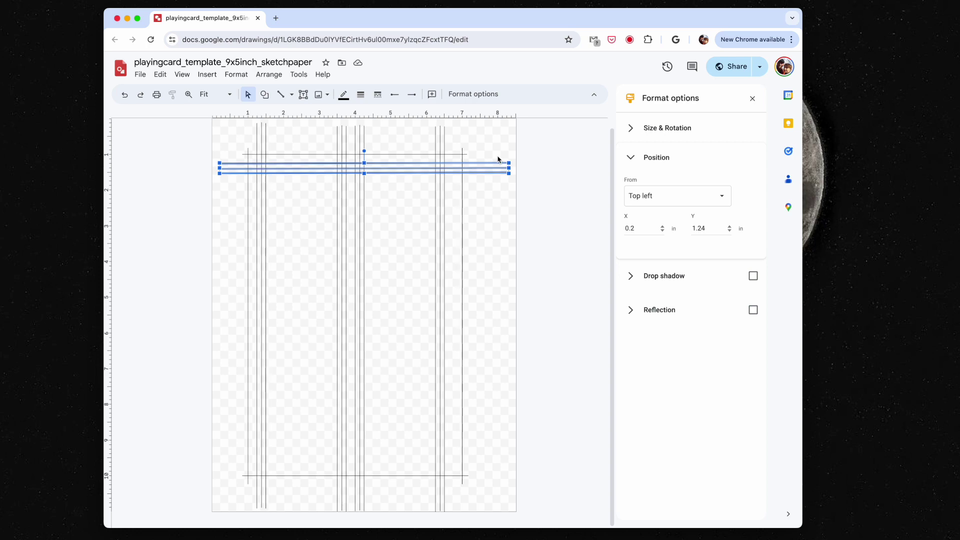
{"action": "key", "text": "super+v"}
{"action": "left_click_drag", "start_coordinate": [703, 229], "coordinate": [690, 232]}
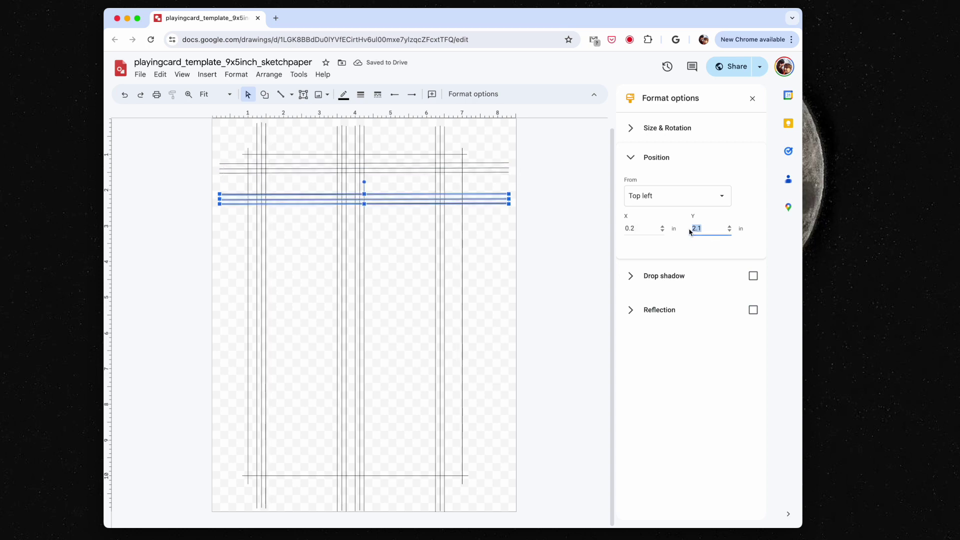
{"action": "type", "text": "4.5"}
Step: Make another copy of the three horizontal lines and set its Y position to 5.5 in
{"action": "left_click_drag", "start_coordinate": [489, 291], "coordinate": [489, 311]}
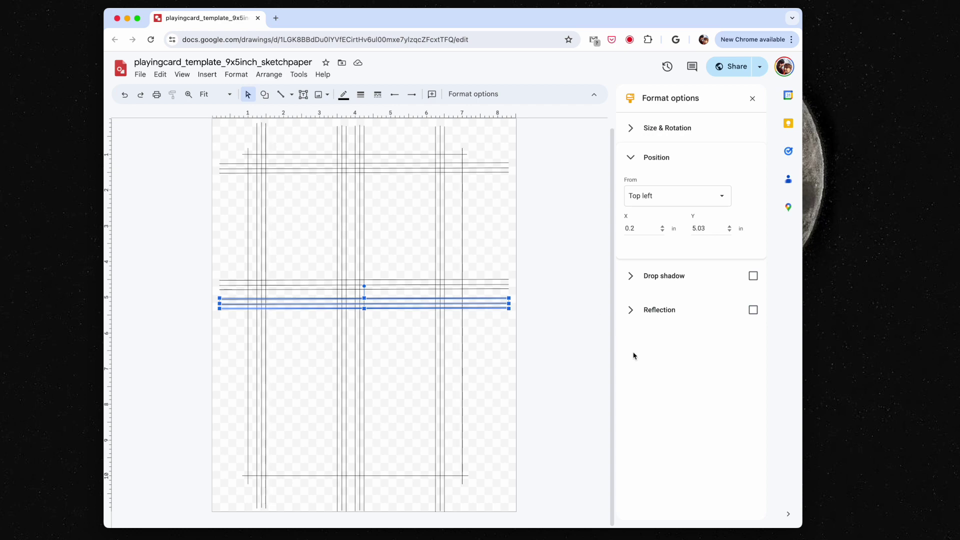
{"action": "left_click", "coordinate": [704, 230]}
{"action": "type", "text": "5.5"}
{"action": "left_click", "coordinate": [493, 314]}
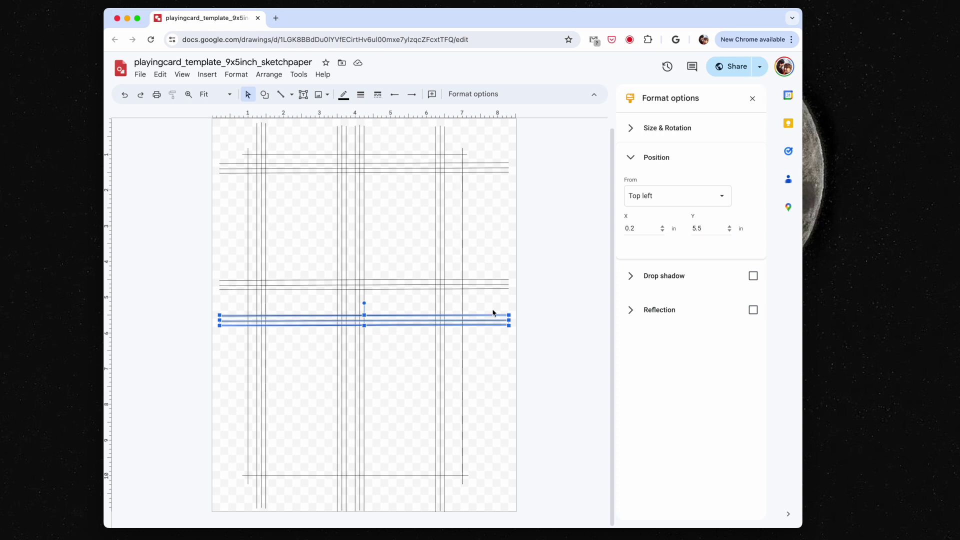
Step: Duplicate the three-line horizontal set again and place the copy near the lower border at Y position 9 in
{"action": "key", "text": "super+d"}
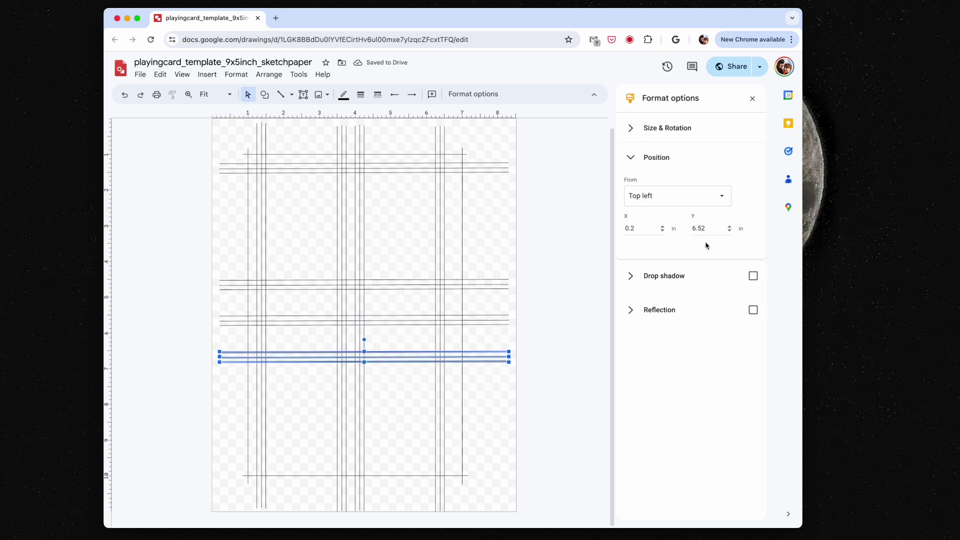
{"action": "left_click", "coordinate": [705, 229]}
{"action": "type", "text": "9"}
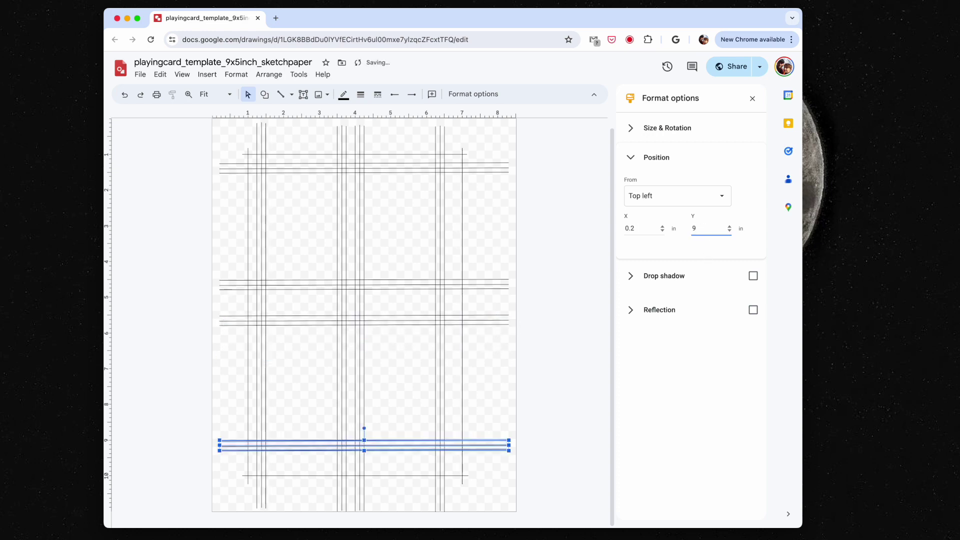
{"action": "left_click", "coordinate": [501, 401]}
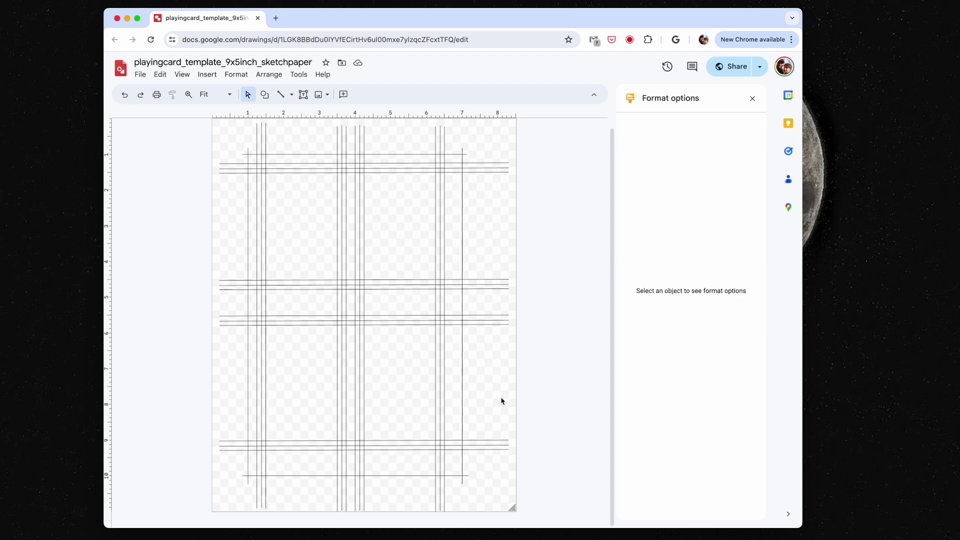